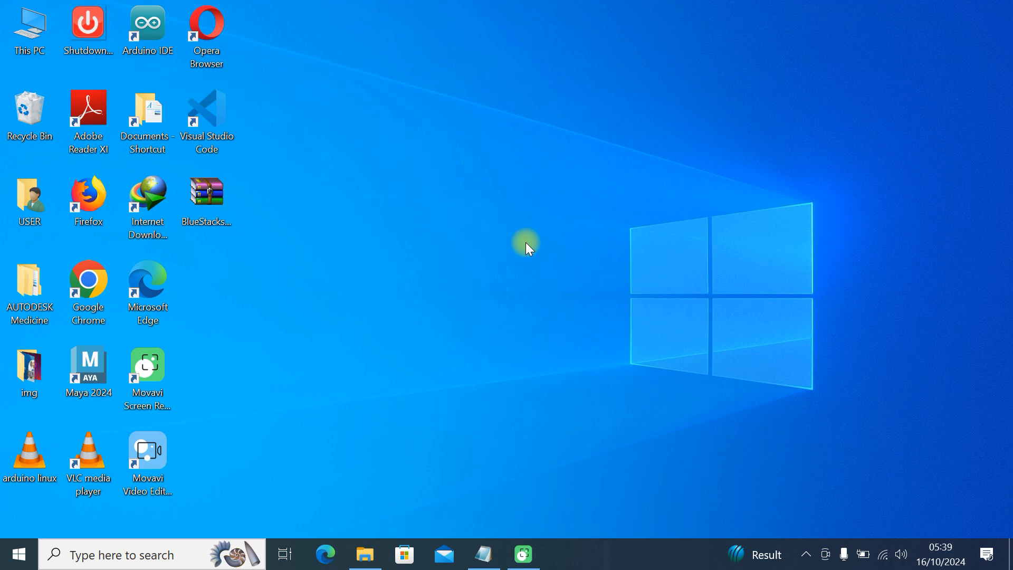
Step: Switch to Google Chrome, search Google for "android studio download" and open the Android Developers download page
{"action": "double_click", "coordinate": [95, 289]}
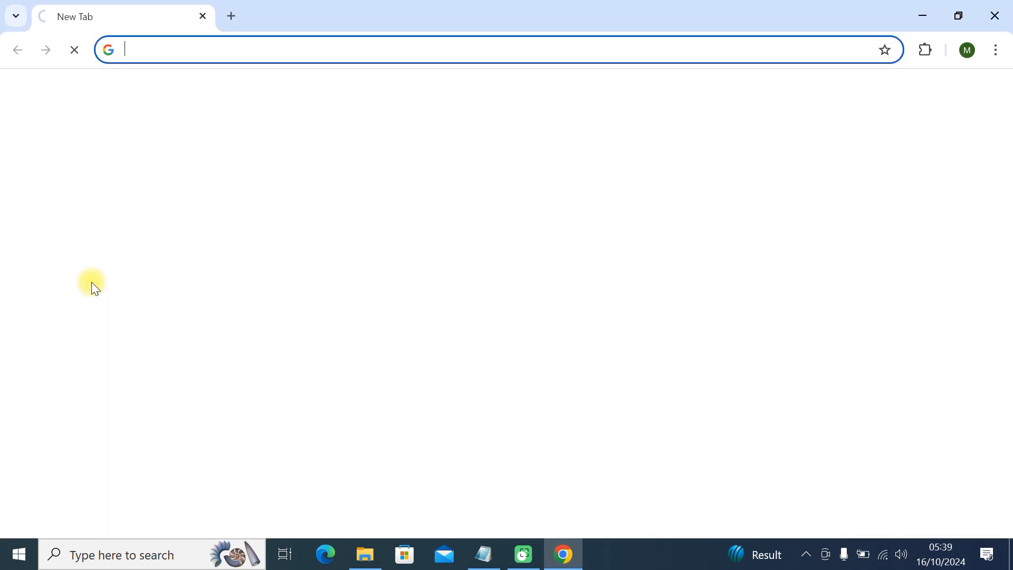
{"action": "left_click", "coordinate": [277, 301]}
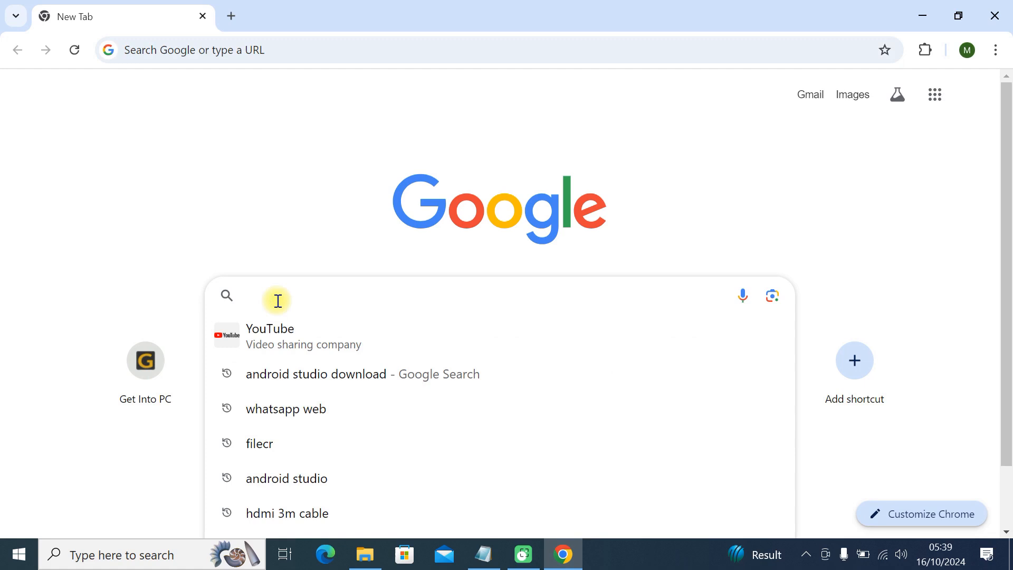
{"action": "type", "text": "andro"}
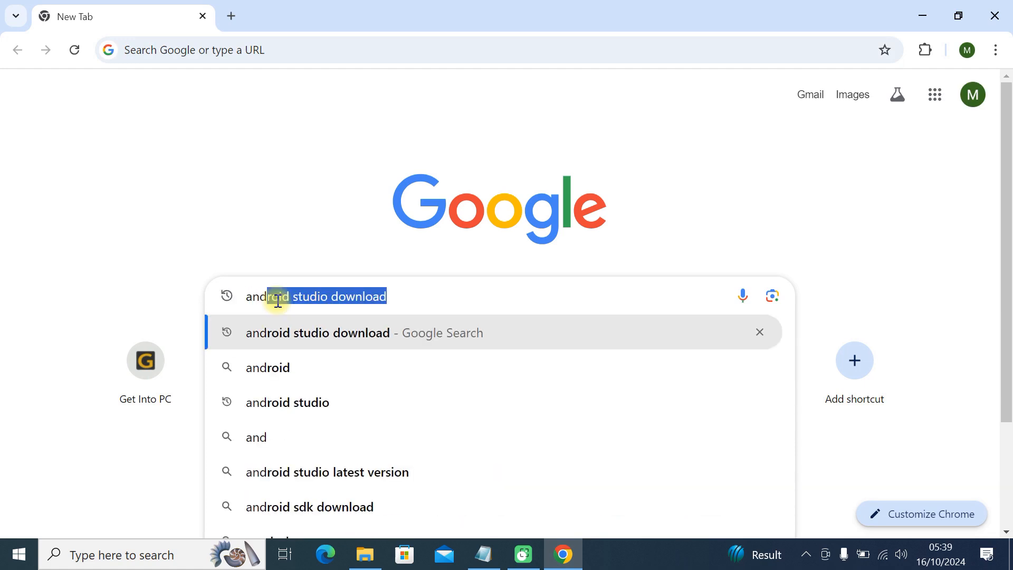
{"action": "type", "text": "i"}
{"action": "key", "text": "BackSpace"}
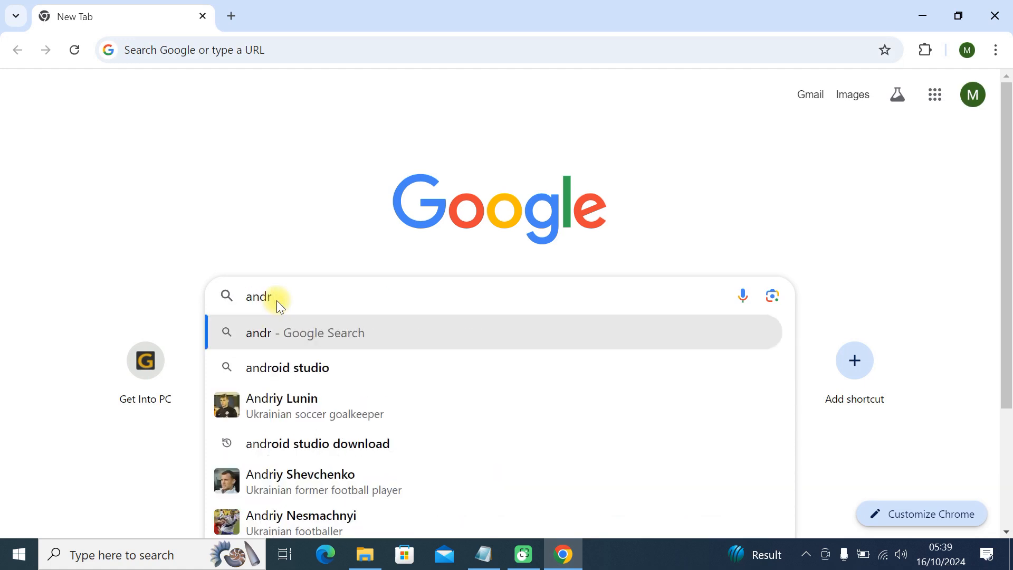
{"action": "type", "text": "oid"}
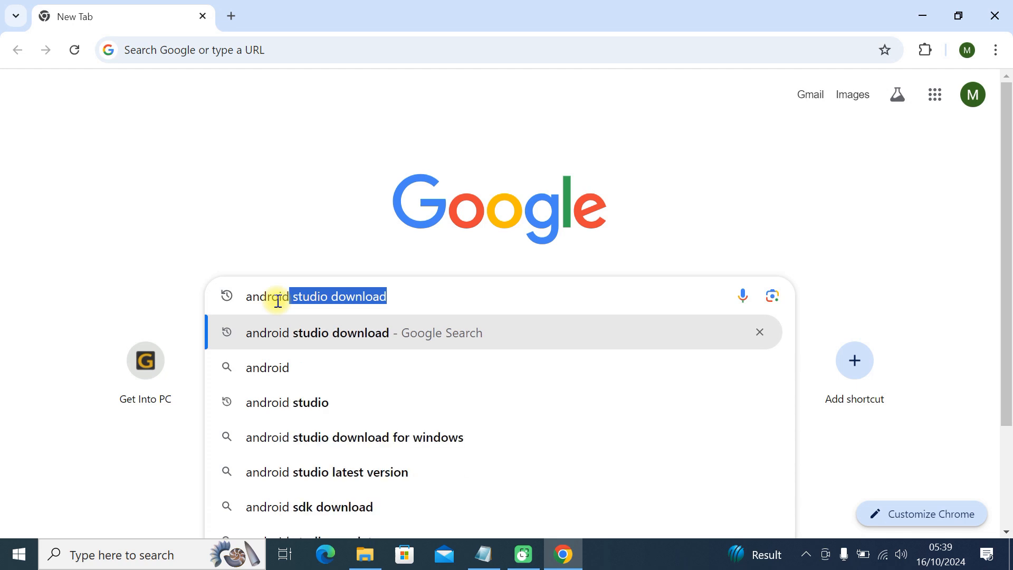
{"action": "left_click", "coordinate": [359, 333]}
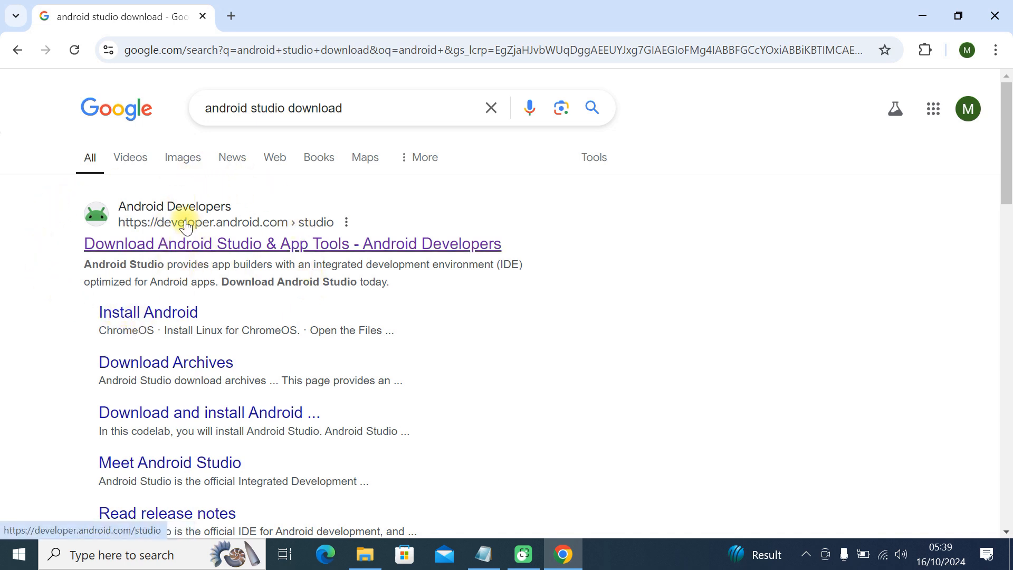
{"action": "left_click", "coordinate": [215, 247]}
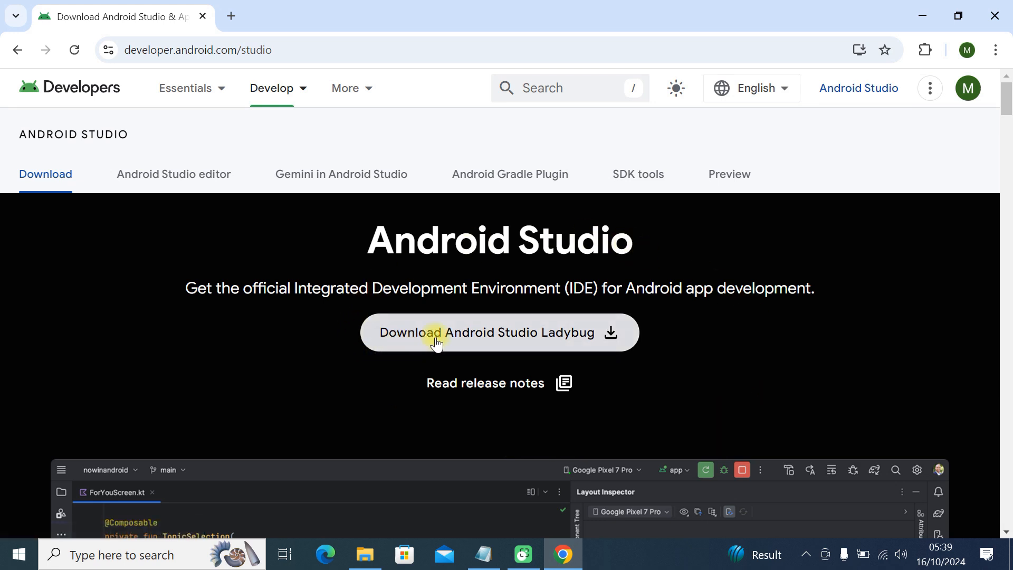
Step: Agree to the Android Studio Ladybug terms and conditions and request the 2024.2.1 Patch 1 download for Windows
{"action": "left_click", "coordinate": [504, 338]}
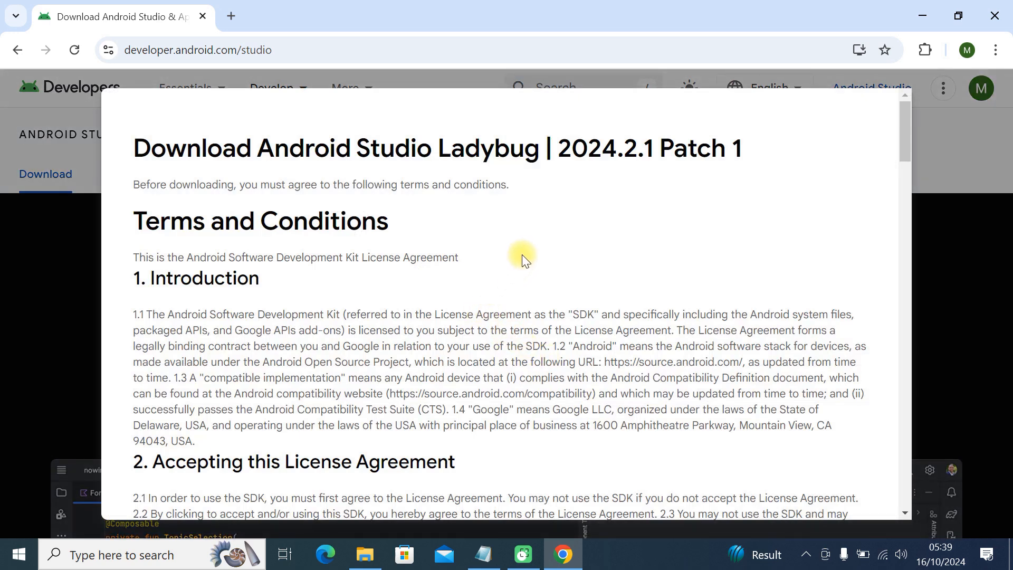
{"action": "scroll", "coordinate": [524, 259], "scroll_direction": "down", "scroll_amount": 14}
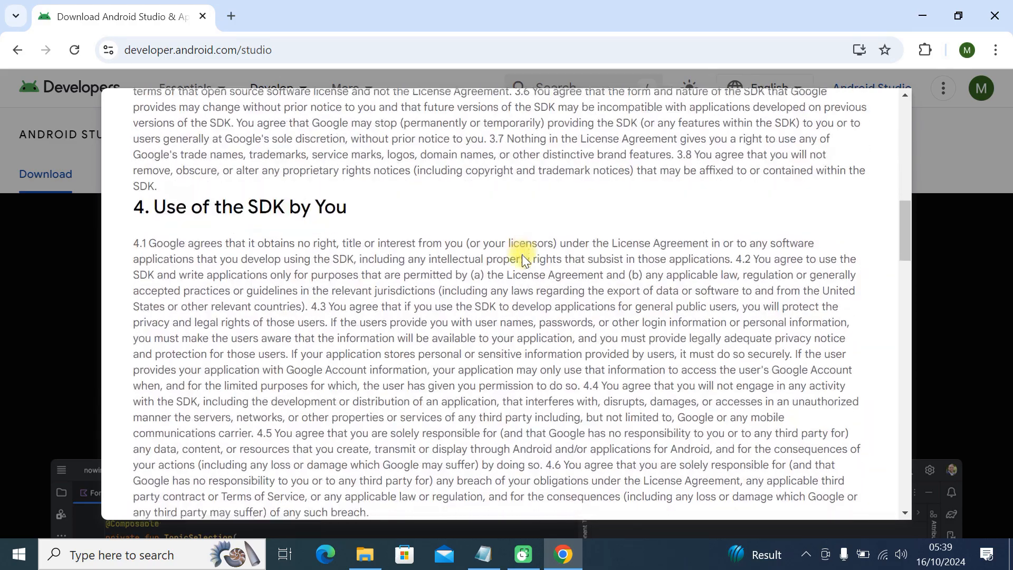
{"action": "scroll", "coordinate": [524, 259], "scroll_direction": "down", "scroll_amount": 15}
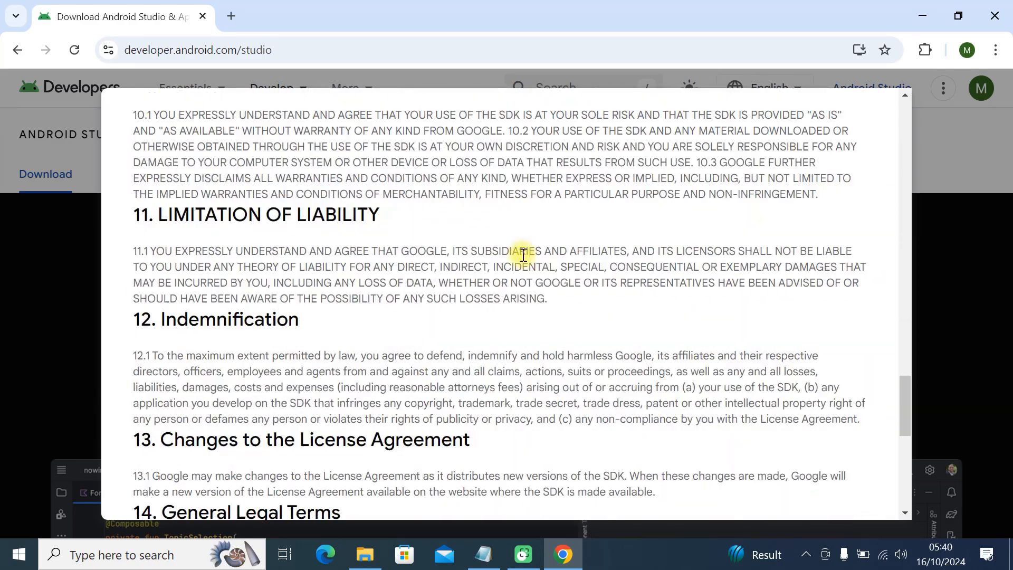
{"action": "scroll", "coordinate": [522, 255], "scroll_direction": "down", "scroll_amount": 10}
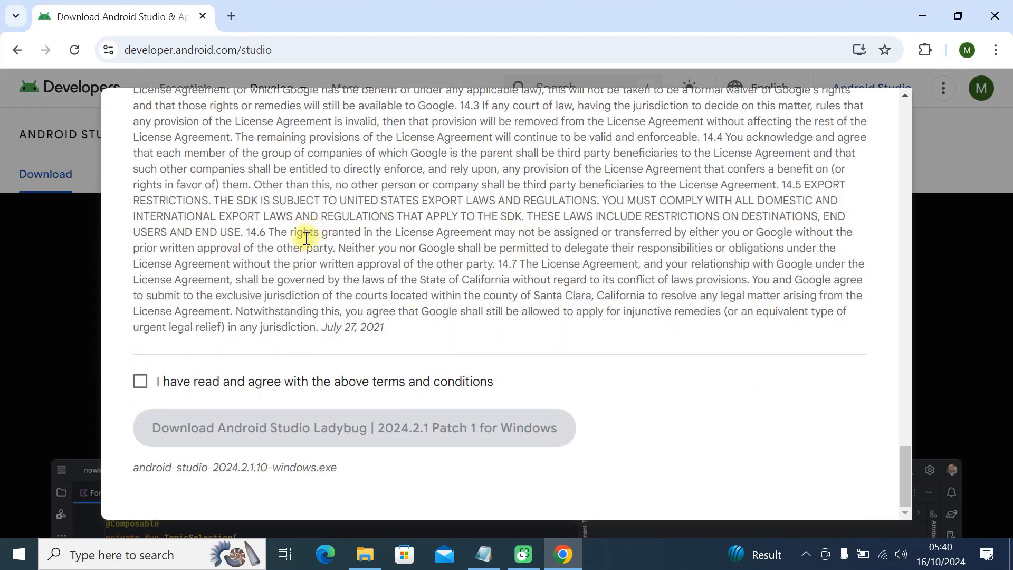
{"action": "left_click", "coordinate": [141, 385]}
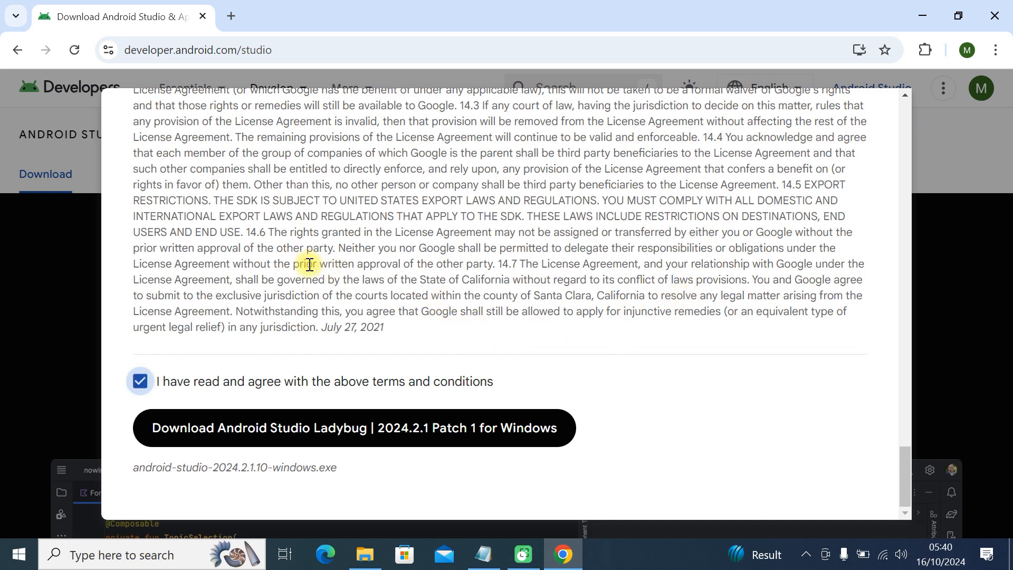
{"action": "left_click", "coordinate": [558, 415]}
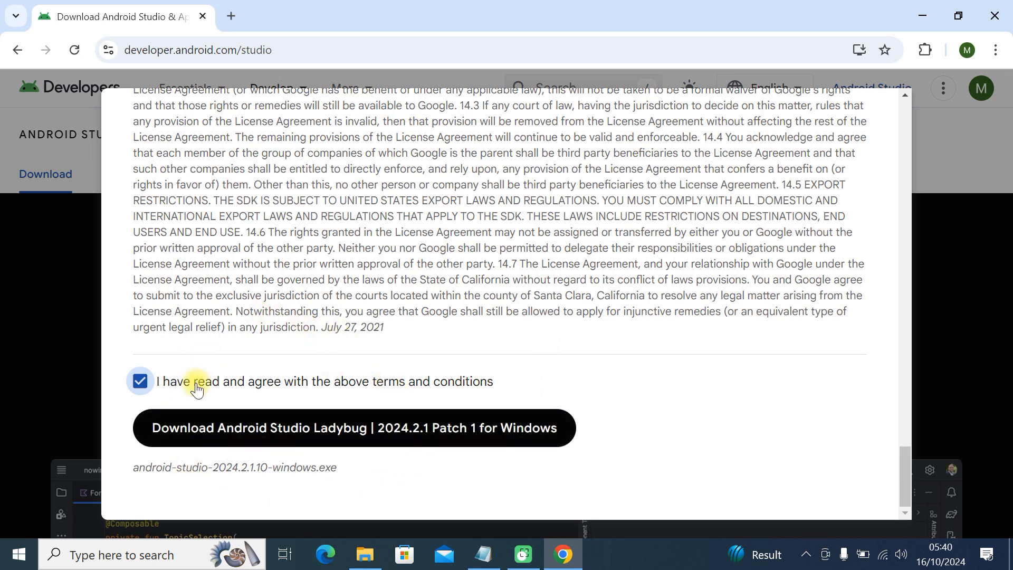
{"action": "left_click", "coordinate": [286, 433]}
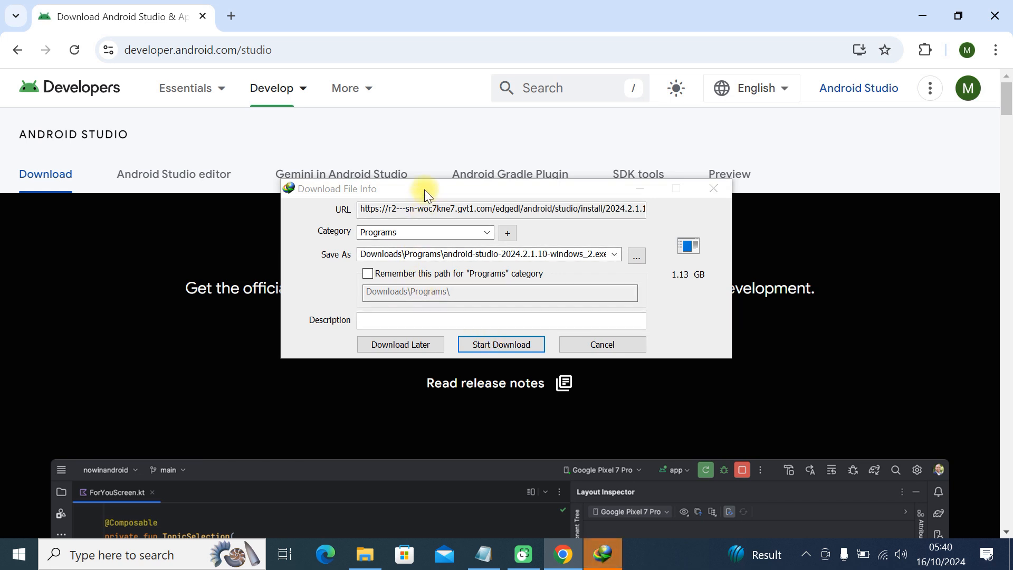
Step: Cancel the Android Studio download without adding a site exception, and minimise the browser
{"action": "left_click_drag", "start_coordinate": [423, 189], "coordinate": [471, 200]}
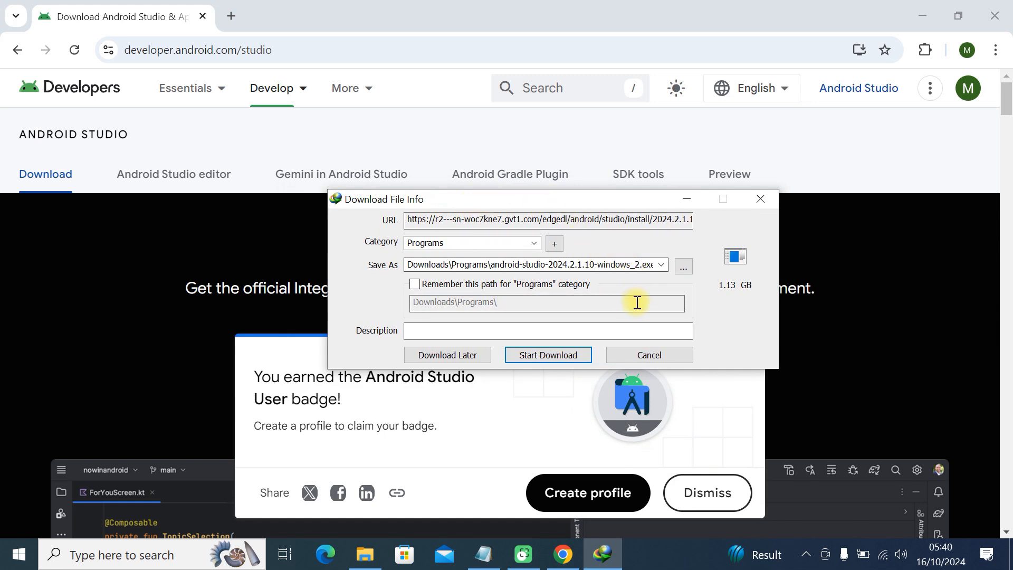
{"action": "left_click", "coordinate": [629, 355]}
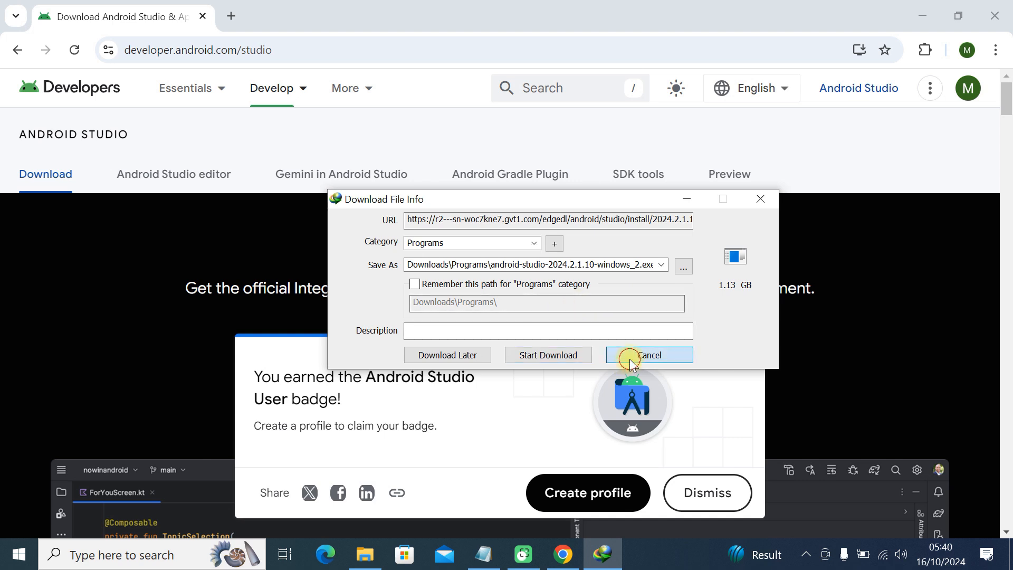
{"action": "left_click", "coordinate": [547, 343]}
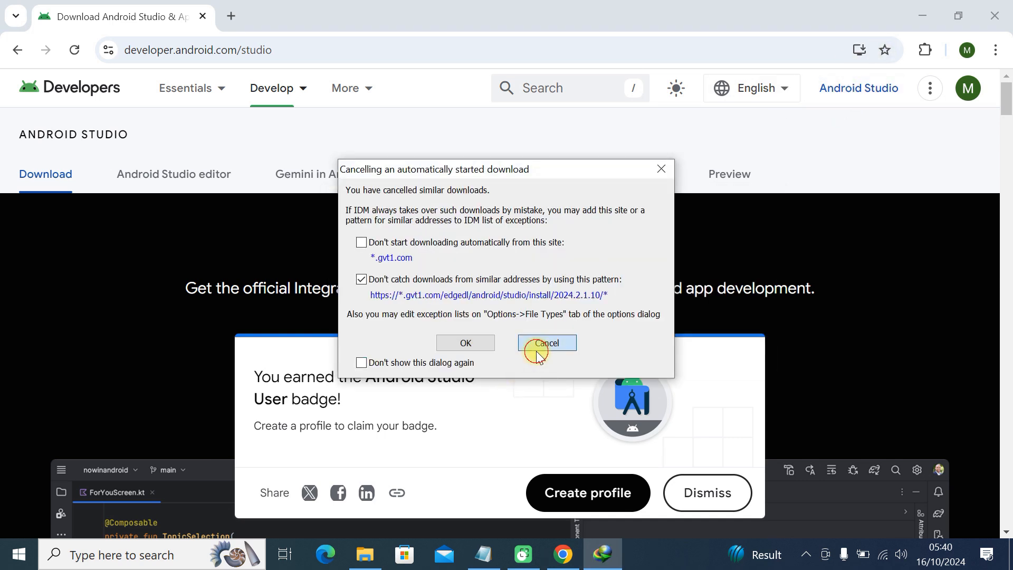
{"action": "left_click", "coordinate": [916, 11]}
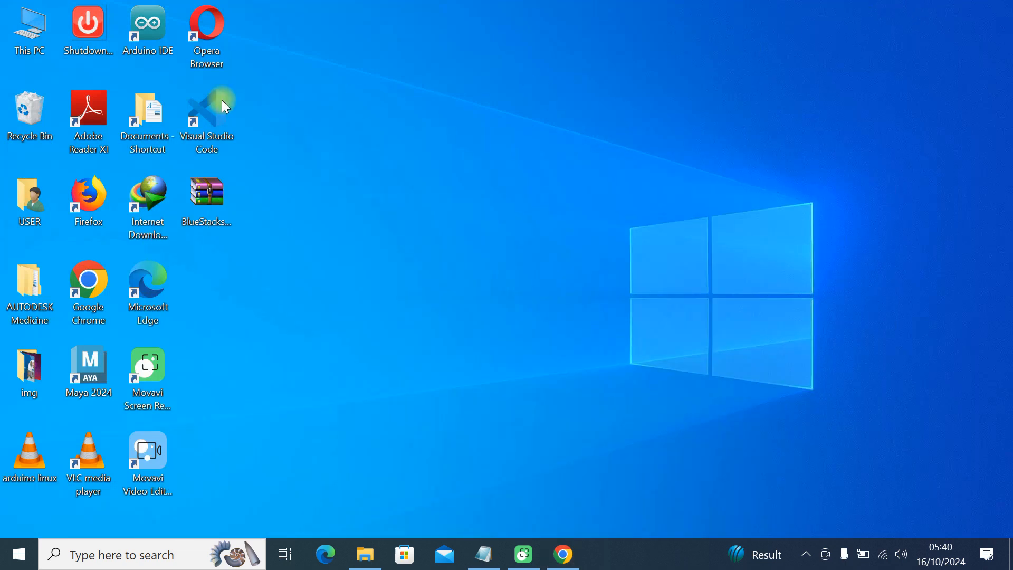
Step: Switch to File Explorer and open the Programs folder inside Downloads
{"action": "left_click", "coordinate": [52, 32]}
{"action": "double_click", "coordinate": [52, 33]}
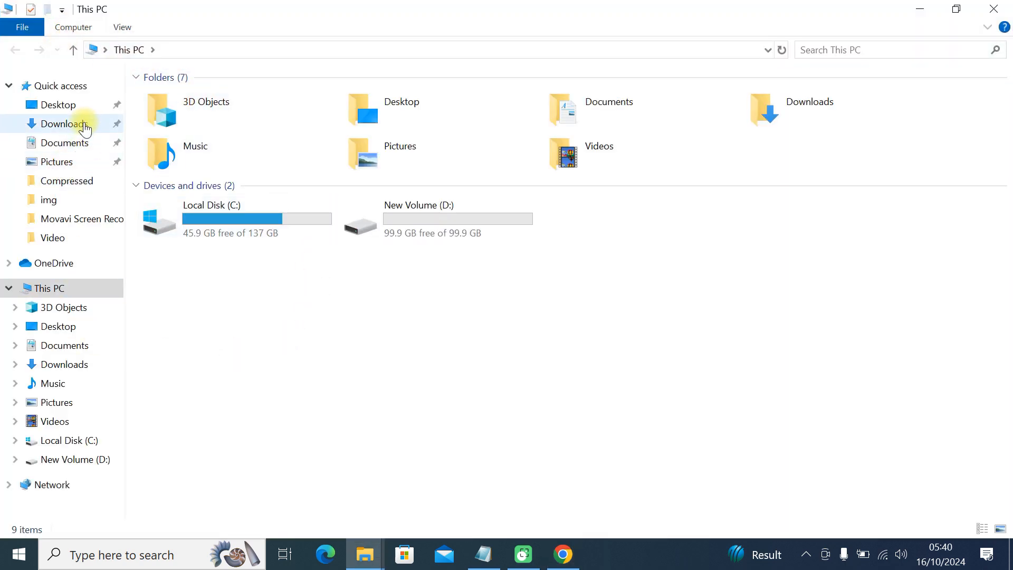
{"action": "left_click", "coordinate": [82, 123]}
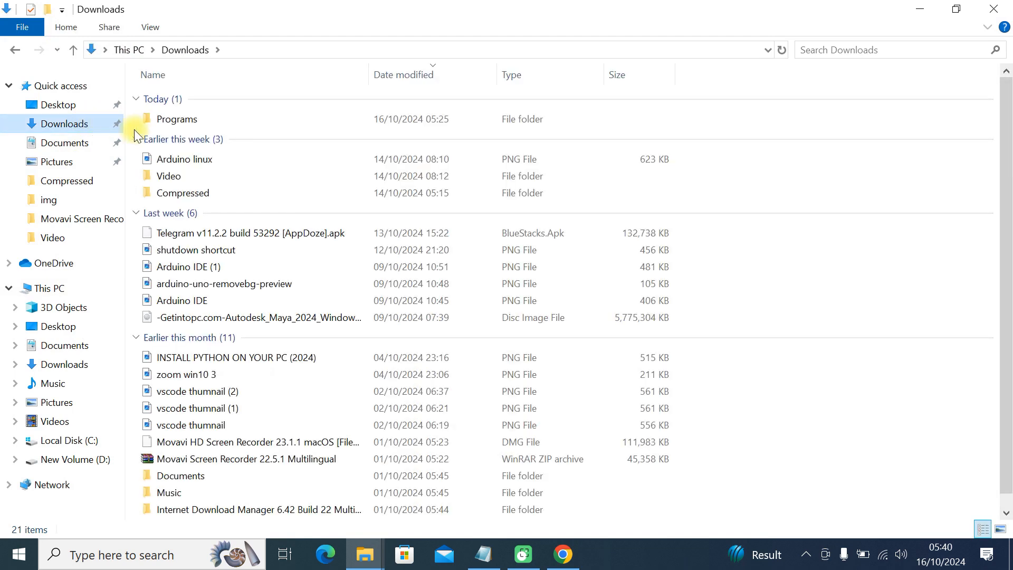
{"action": "double_click", "coordinate": [201, 122]}
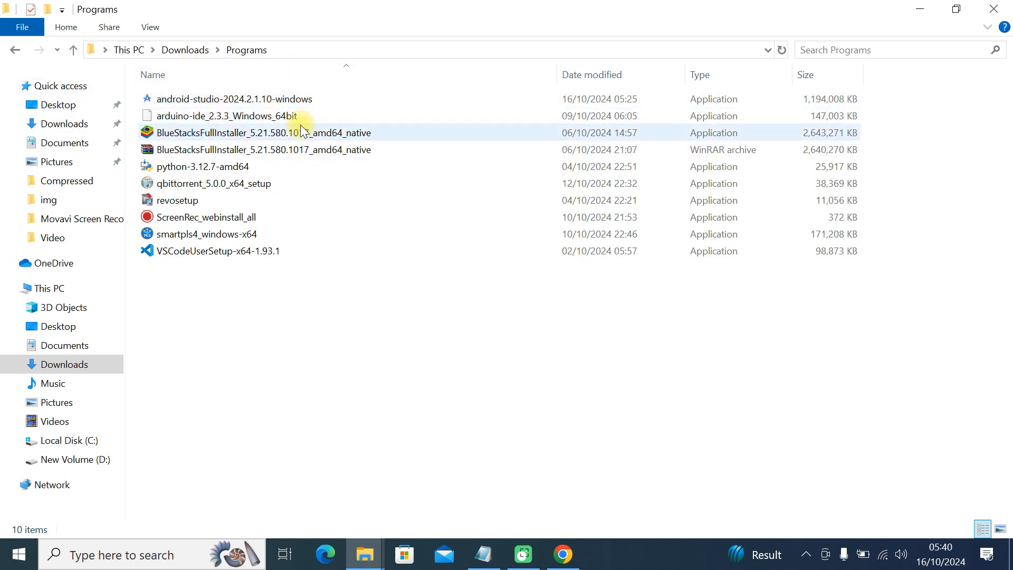
Step: Run the android-studio-2024.2.1.10-windows installer as administrator and minimise the folder window
{"action": "left_click", "coordinate": [268, 99]}
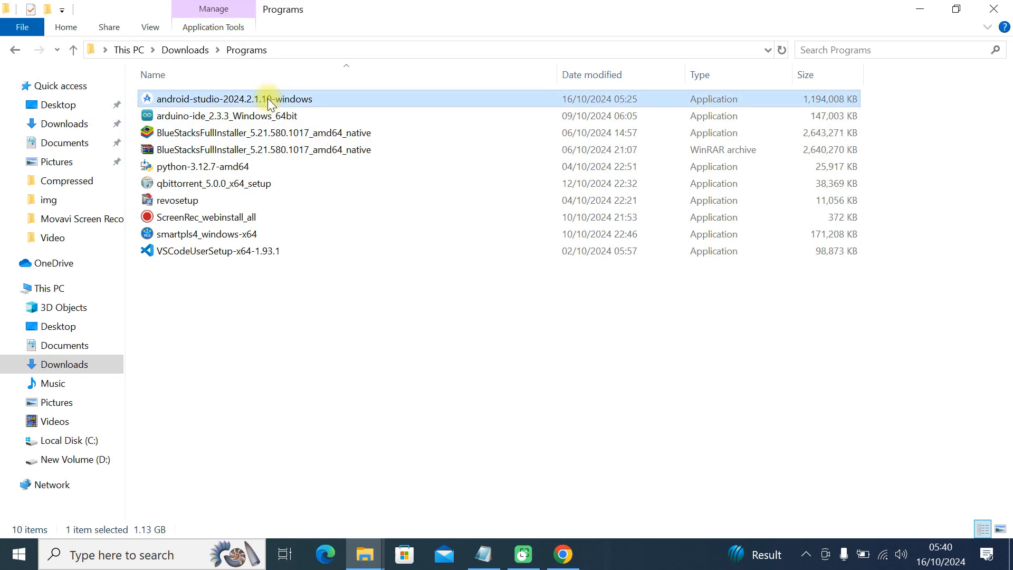
{"action": "right_click", "coordinate": [267, 100]}
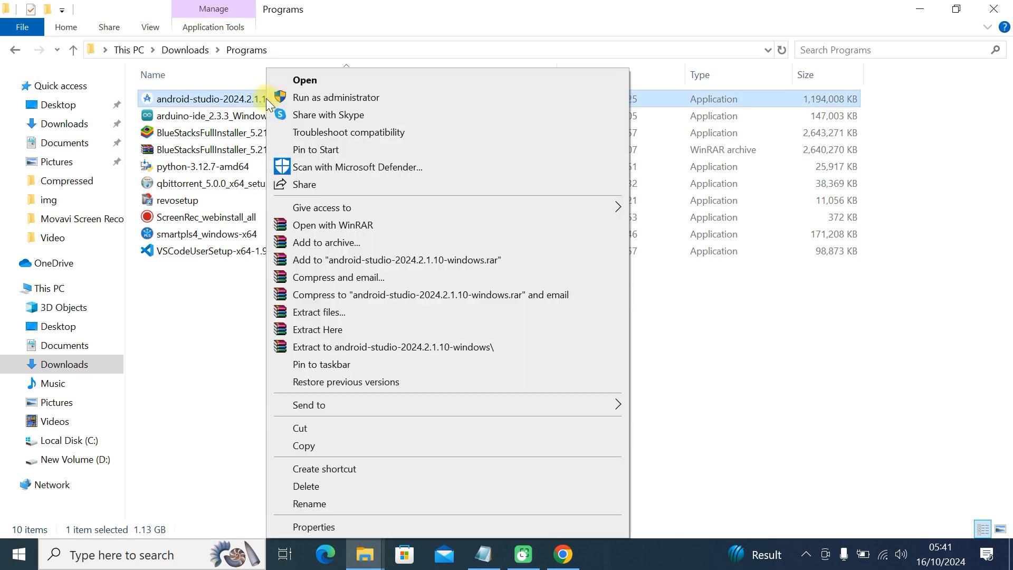
{"action": "left_click", "coordinate": [316, 100]}
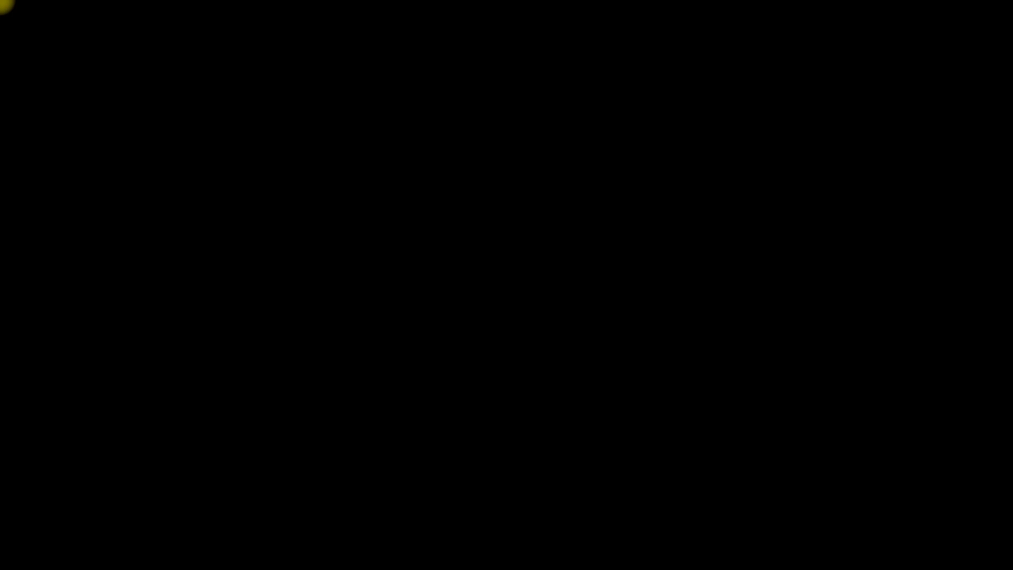
{"action": "left_click", "coordinate": [428, 384]}
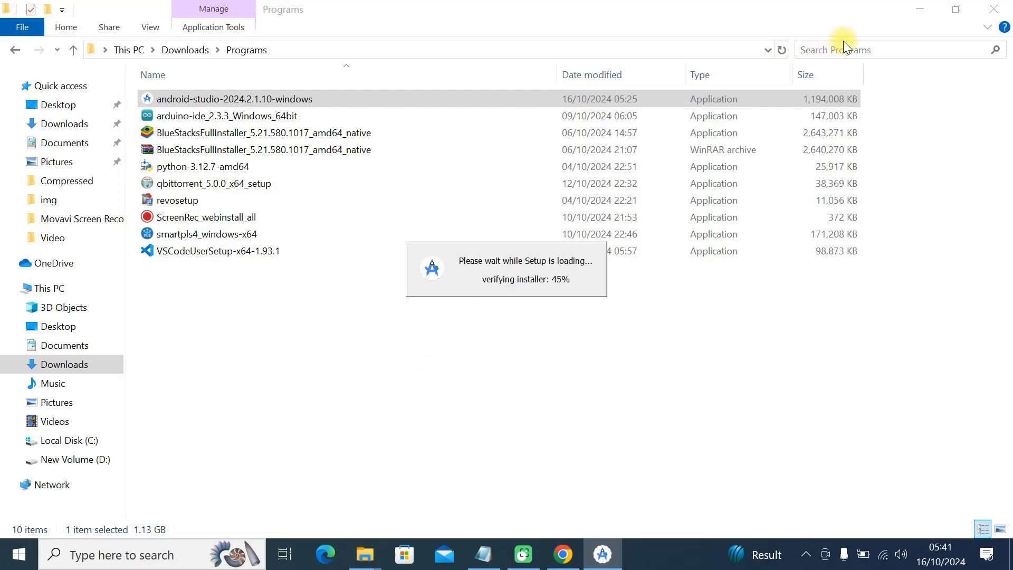
{"action": "left_click", "coordinate": [917, 11]}
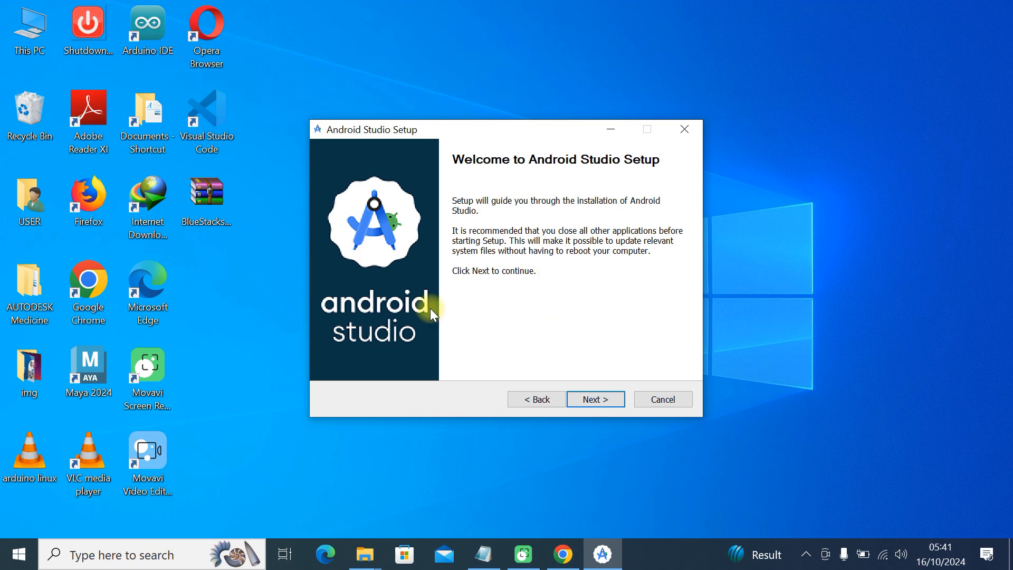
Step: Keep the Android Studio and Android Virtual Device components and accept the install location C:\Program Files\Android\Android Studio
{"action": "left_click", "coordinate": [601, 398]}
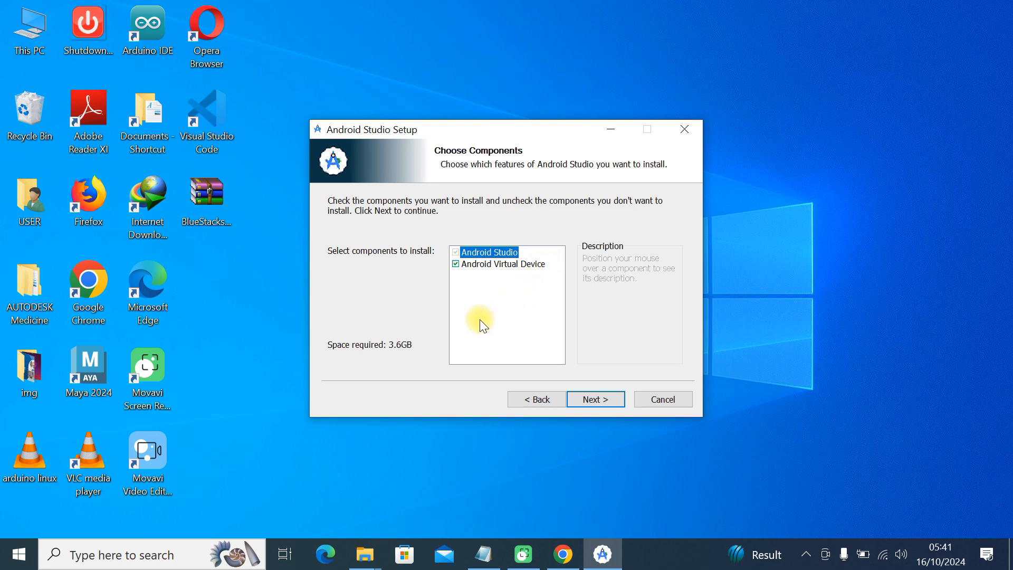
{"action": "left_click", "coordinate": [590, 400]}
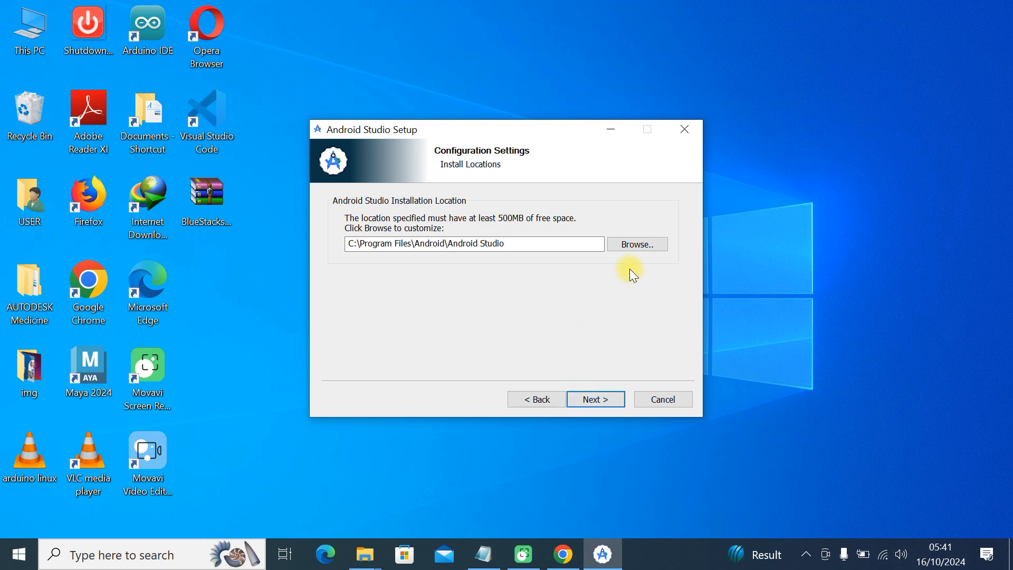
{"action": "left_click", "coordinate": [641, 246]}
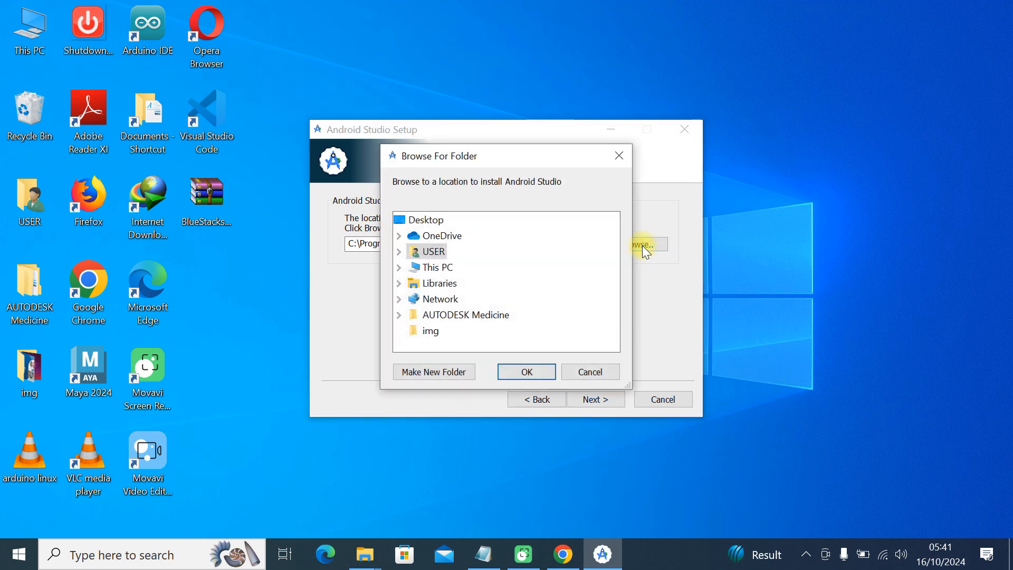
{"action": "left_click", "coordinate": [581, 375]}
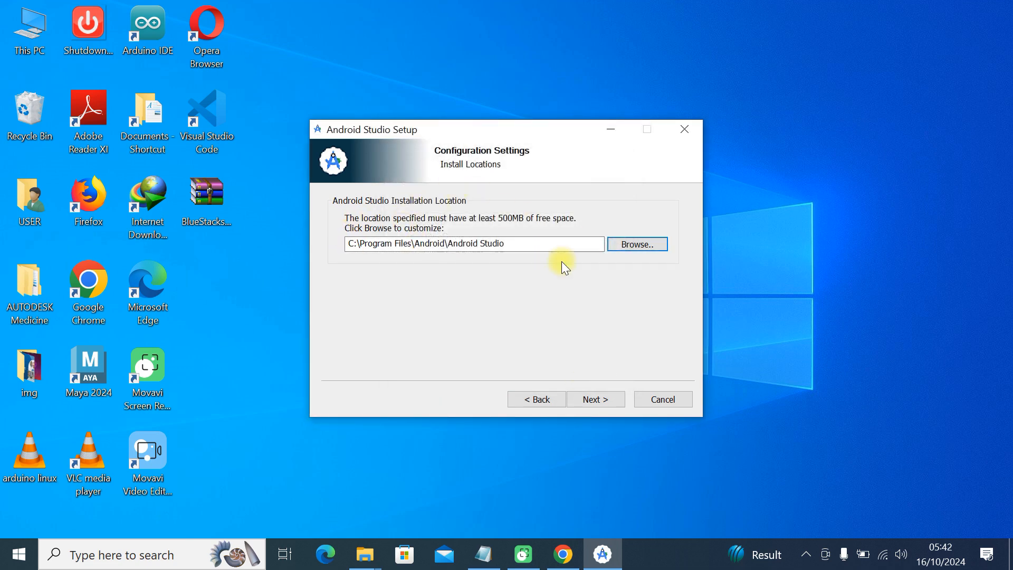
{"action": "left_click", "coordinate": [596, 399]}
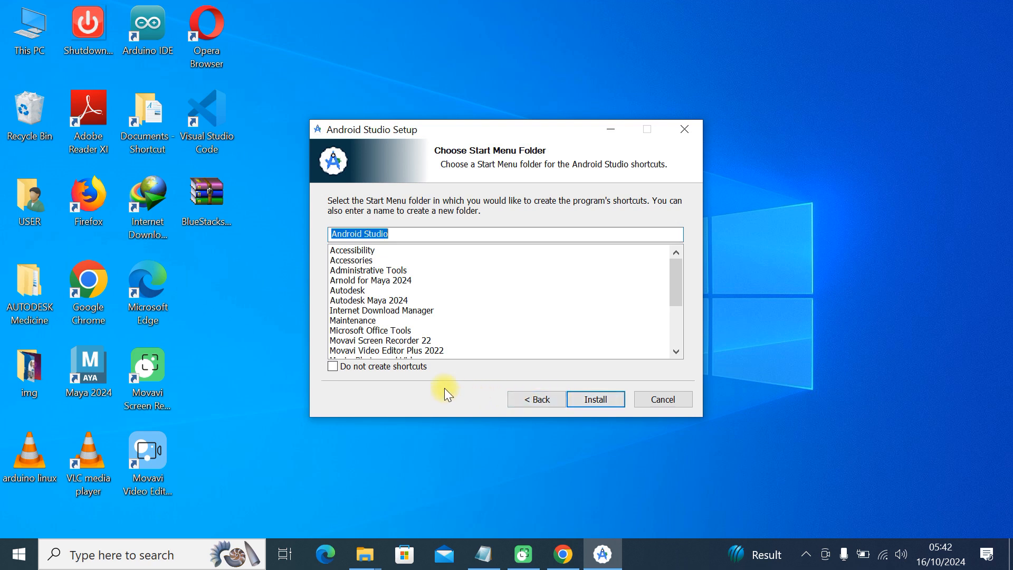
Step: Install Android Studio with the Android Studio Start Menu folder and continue to the setup's final page
{"action": "left_click", "coordinate": [596, 400]}
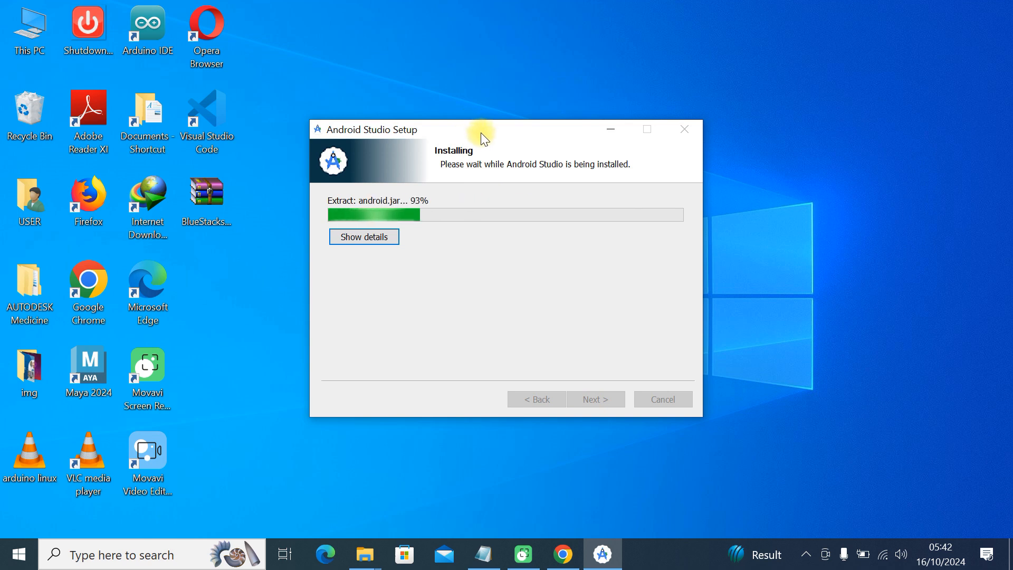
{"action": "mouse_move", "coordinate": [478, 129]}
{"action": "left_mouse_down"}
{"action": "mouse_move", "coordinate": [560, 139]}
{"action": "mouse_move", "coordinate": [414, 133]}
{"action": "mouse_move", "coordinate": [490, 136]}
{"action": "left_mouse_up"}
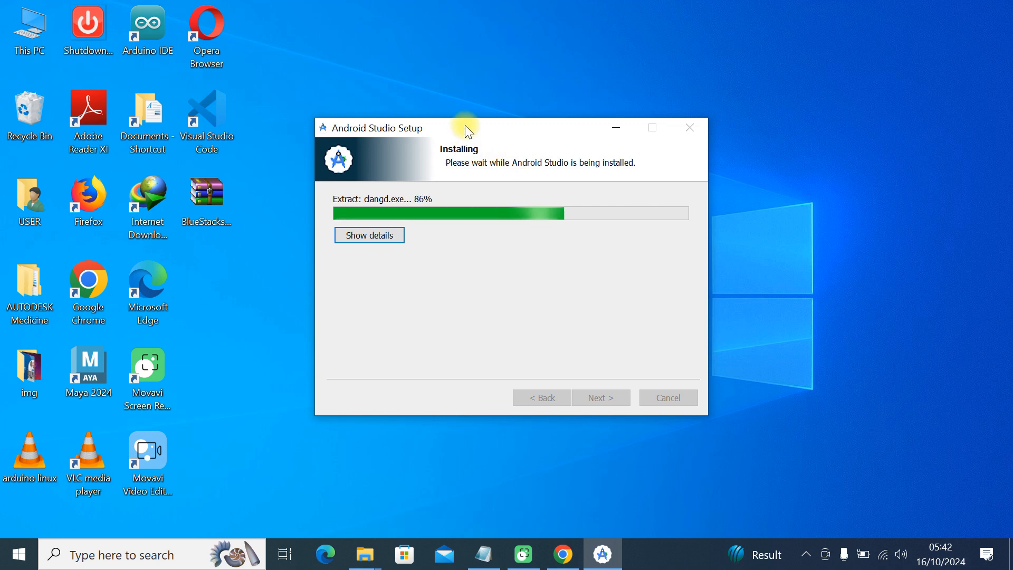
{"action": "left_click_drag", "start_coordinate": [465, 126], "coordinate": [433, 124]}
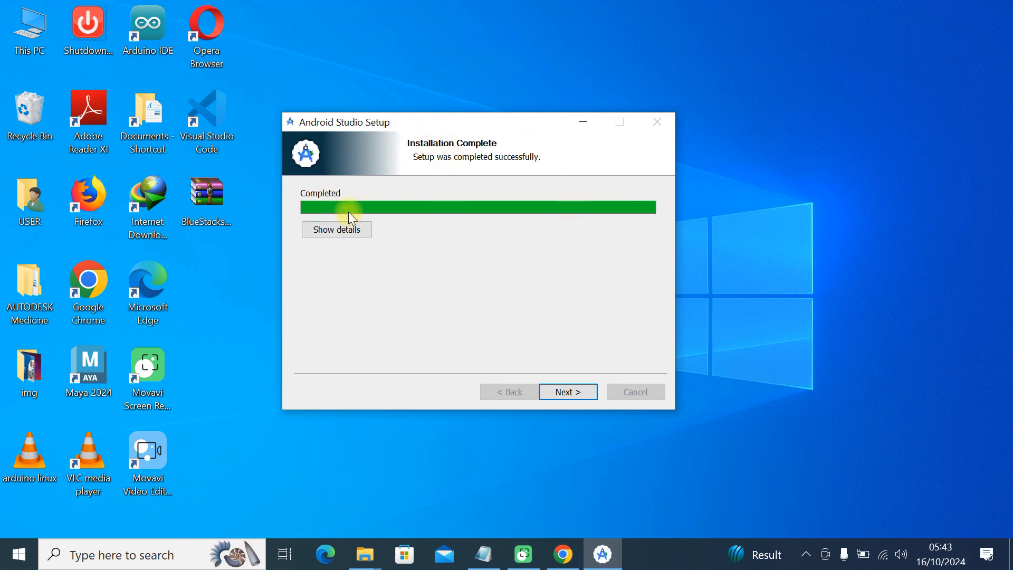
{"action": "left_click", "coordinate": [581, 394]}
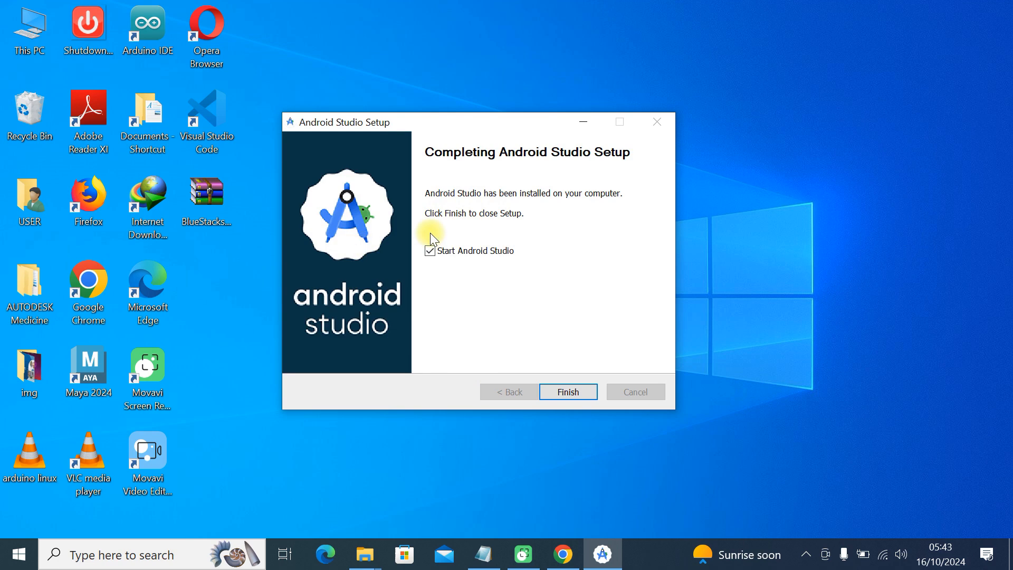
Step: Finish the setup with Android Studio set to start, and agree to send usage statistics to Google
{"action": "left_click", "coordinate": [581, 393]}
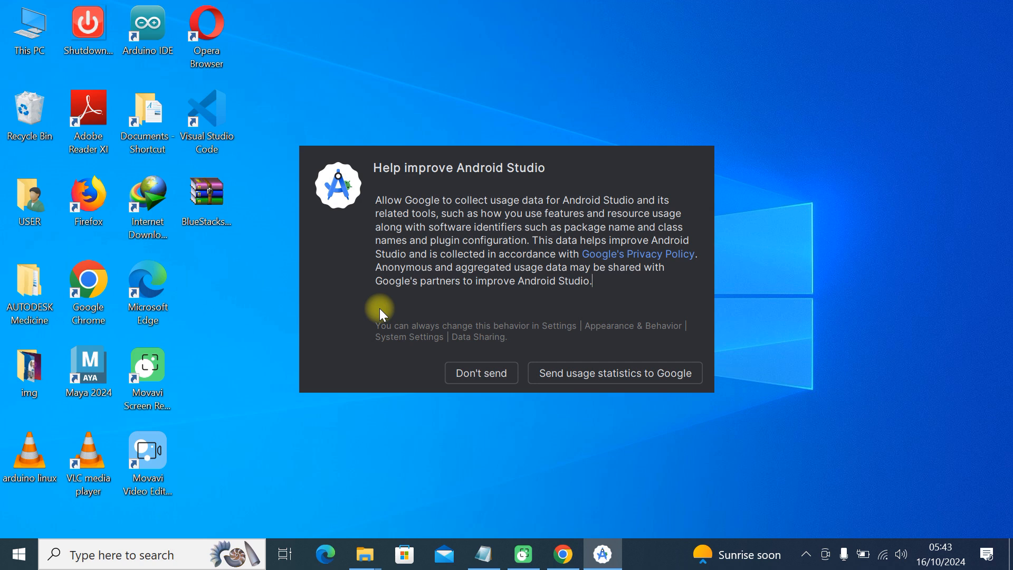
{"action": "left_click", "coordinate": [599, 378]}
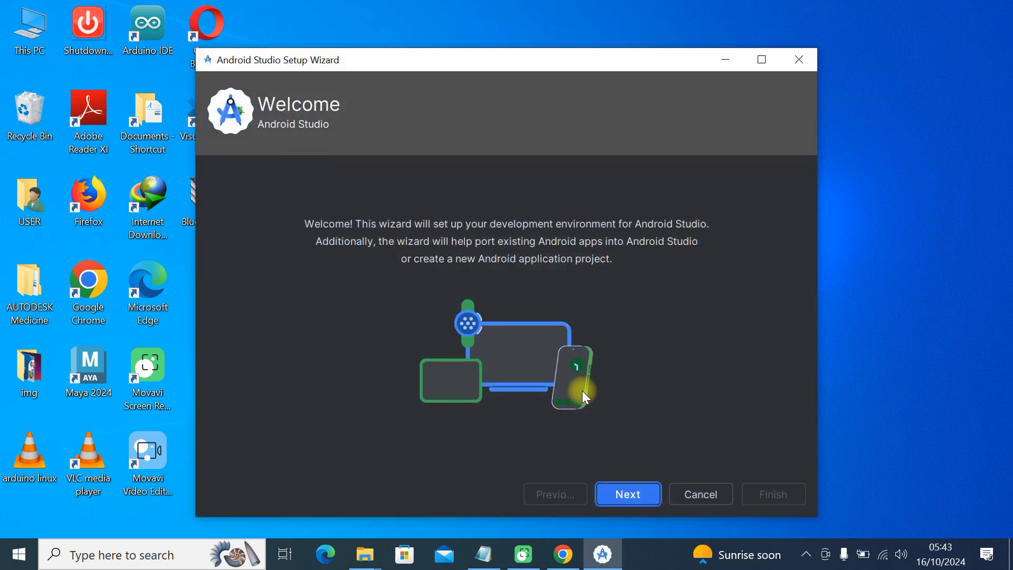
Step: Proceed past the setup wizard's welcome page and choose the Custom install type
{"action": "left_click", "coordinate": [623, 488]}
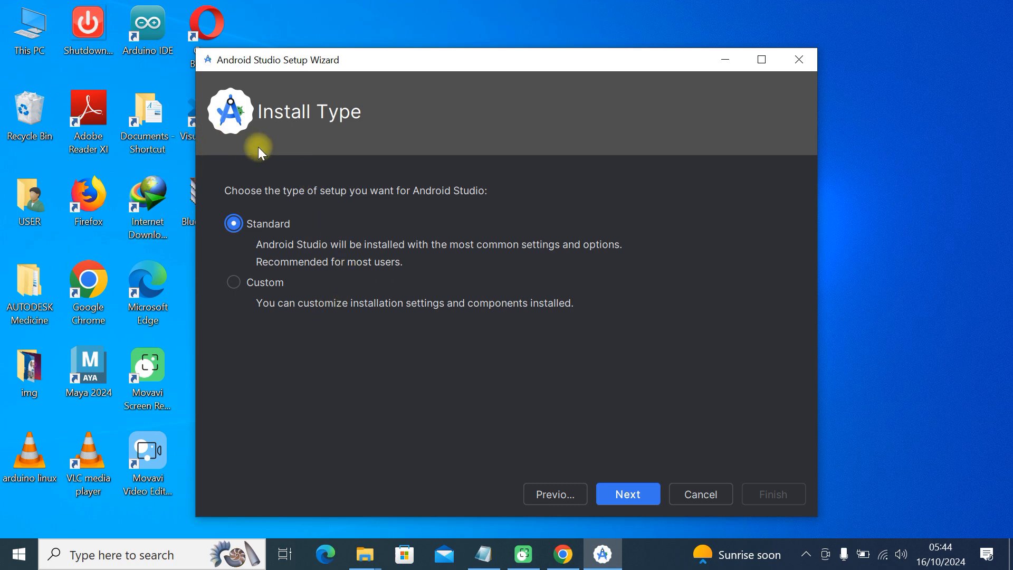
{"action": "left_click", "coordinate": [235, 283]}
{"action": "left_click", "coordinate": [626, 489]}
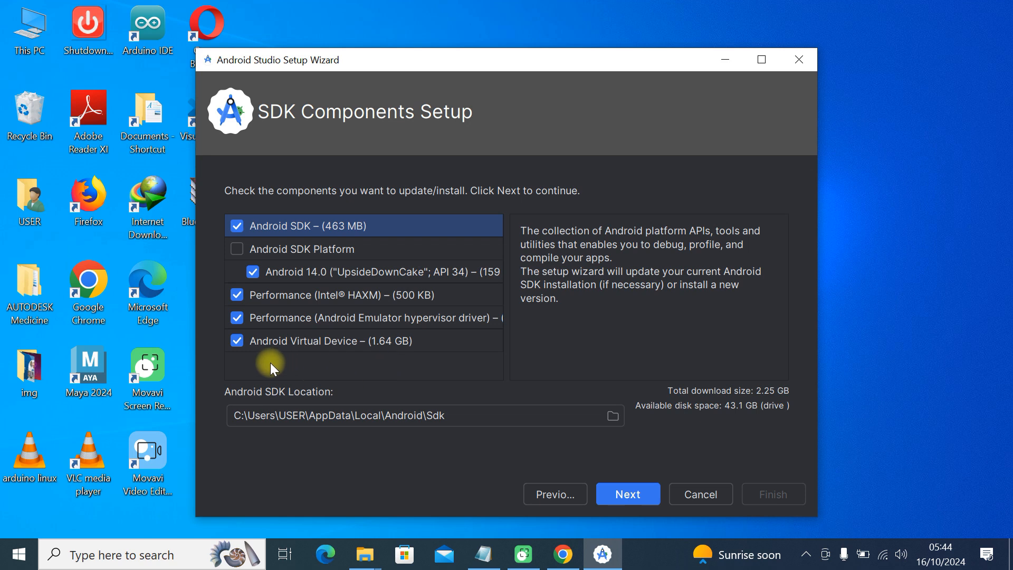
Step: Exclude Android Virtual Device and Performance (Android Emulator hypervisor driver) from the SDK components and continue to the emulator settings
{"action": "left_click", "coordinate": [237, 341]}
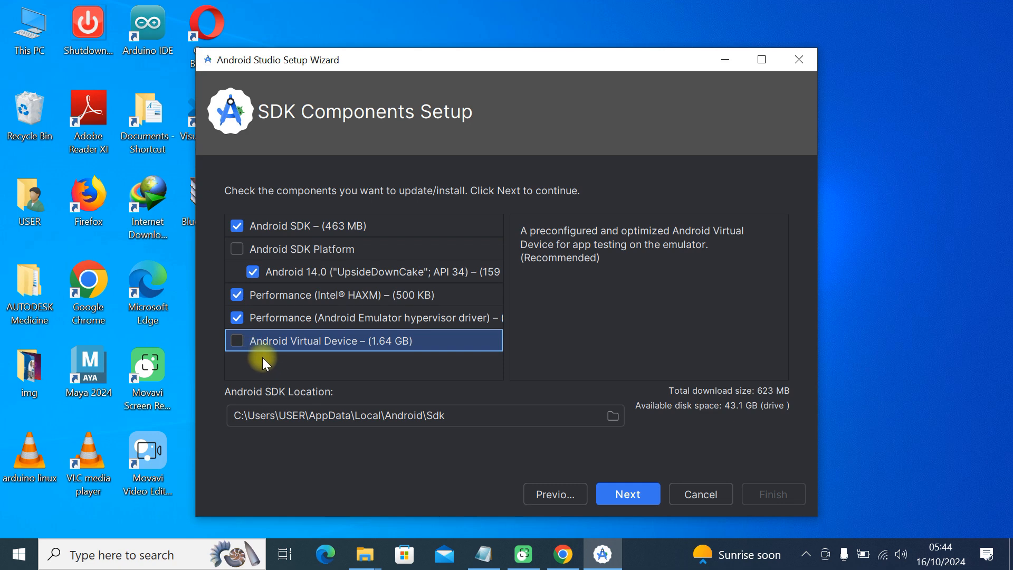
{"action": "left_click", "coordinate": [240, 315]}
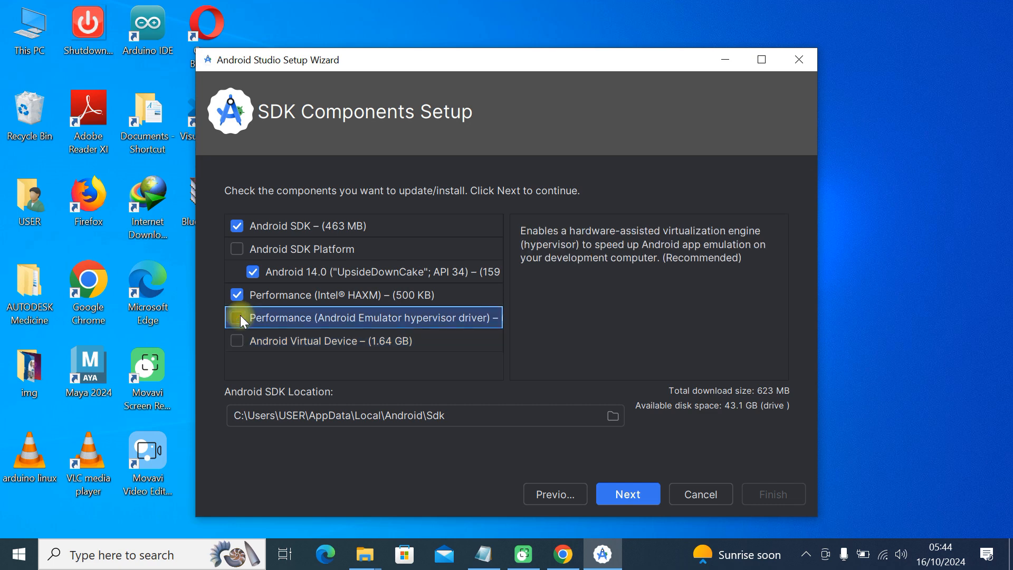
{"action": "left_click", "coordinate": [624, 494]}
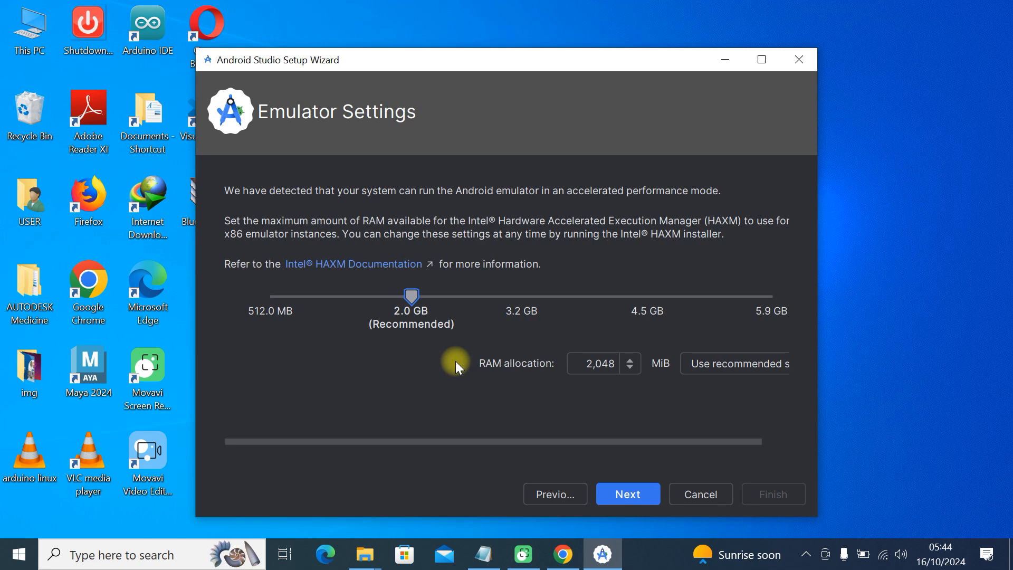
Step: Keep the recommended emulator RAM allocation of 2,048 MiB and proceed through the hypervisor driver and Verify Settings pages to the license agreement
{"action": "left_click", "coordinate": [623, 495]}
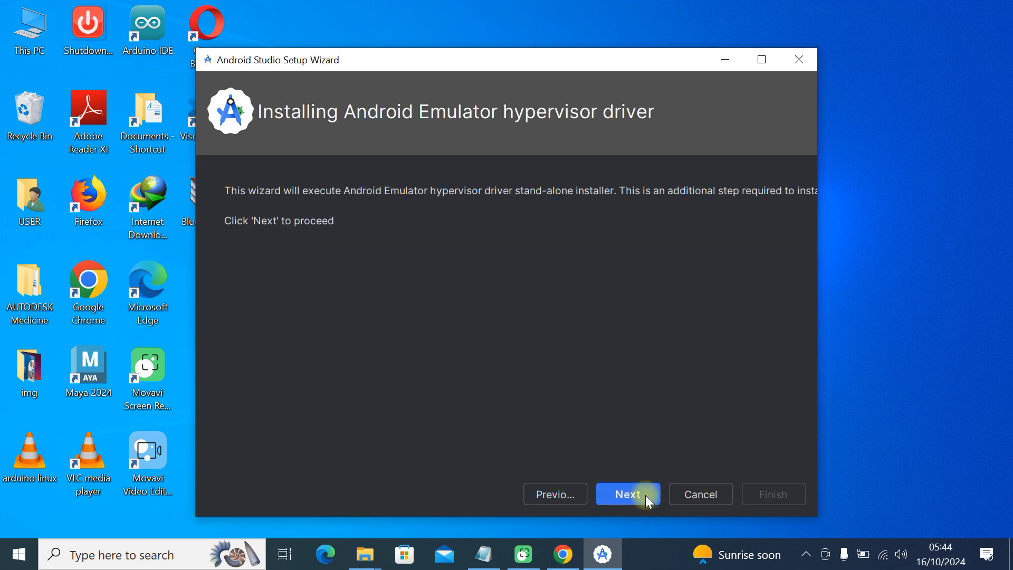
{"action": "left_click", "coordinate": [645, 496]}
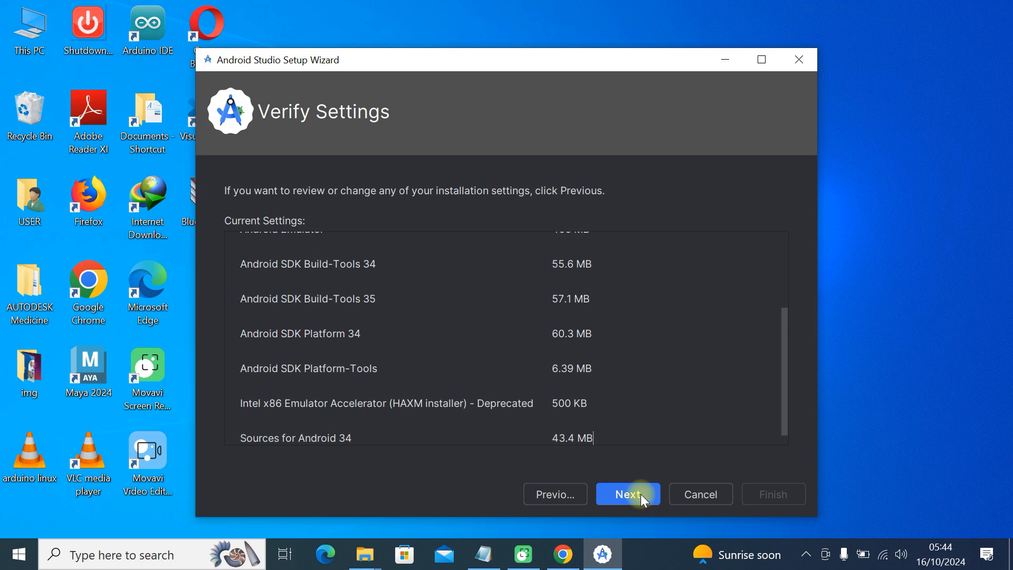
{"action": "left_click", "coordinate": [641, 494]}
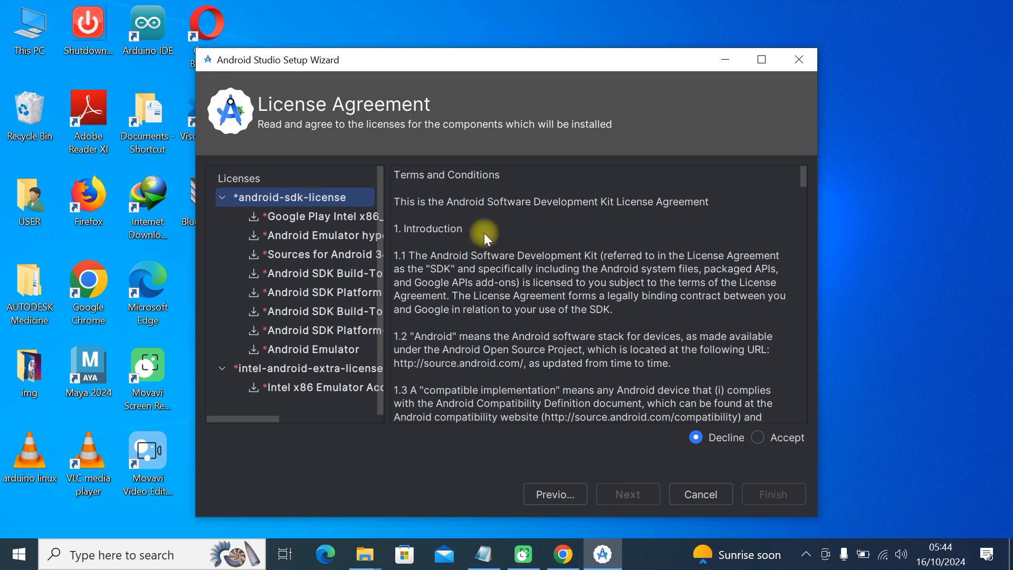
Step: Accept the android-sdk-license and go through its terms to the end
{"action": "left_click", "coordinate": [762, 440]}
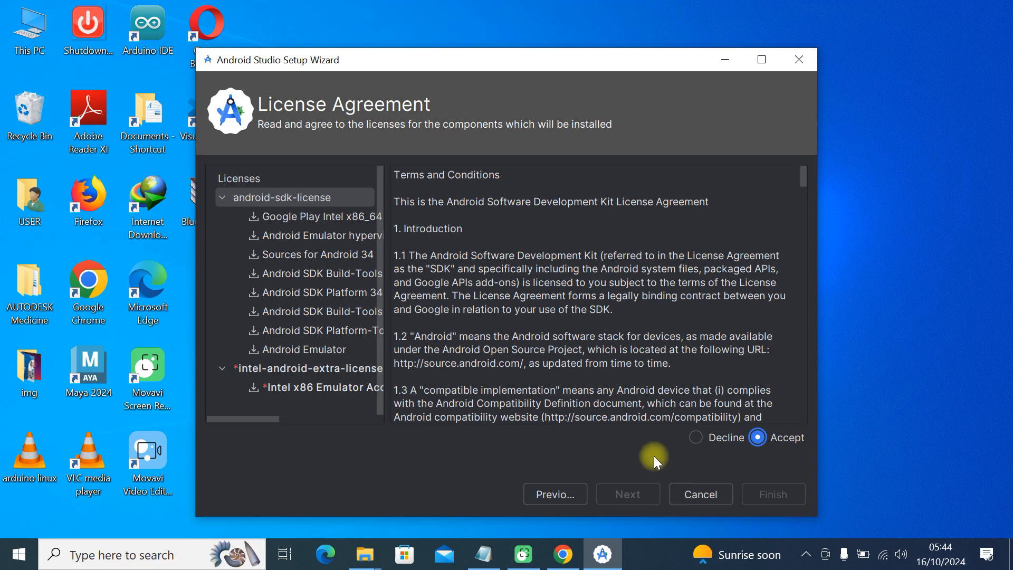
{"action": "scroll", "coordinate": [575, 392], "scroll_direction": "down", "scroll_amount": 10}
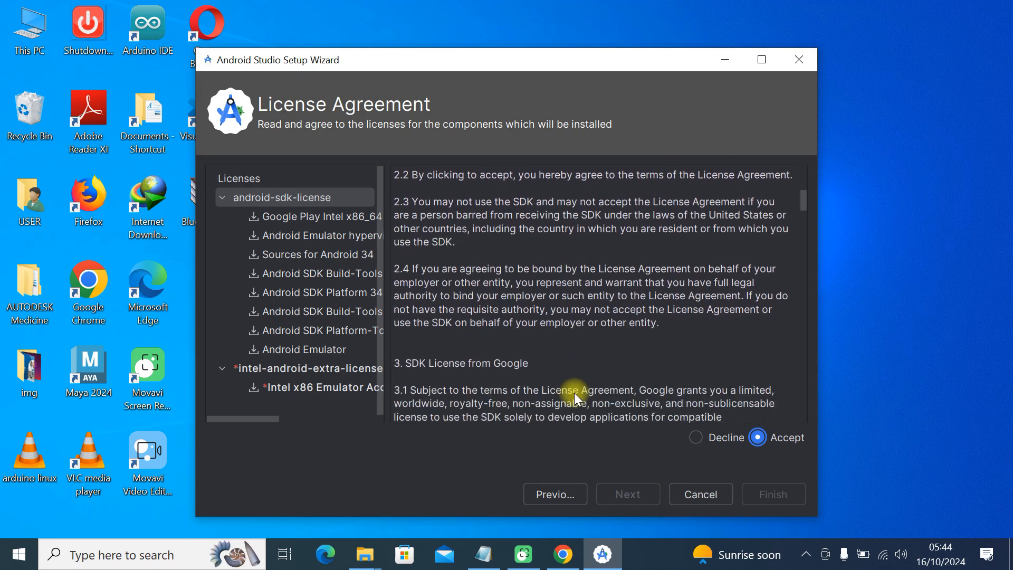
{"action": "scroll", "coordinate": [574, 393], "scroll_direction": "down", "scroll_amount": 20}
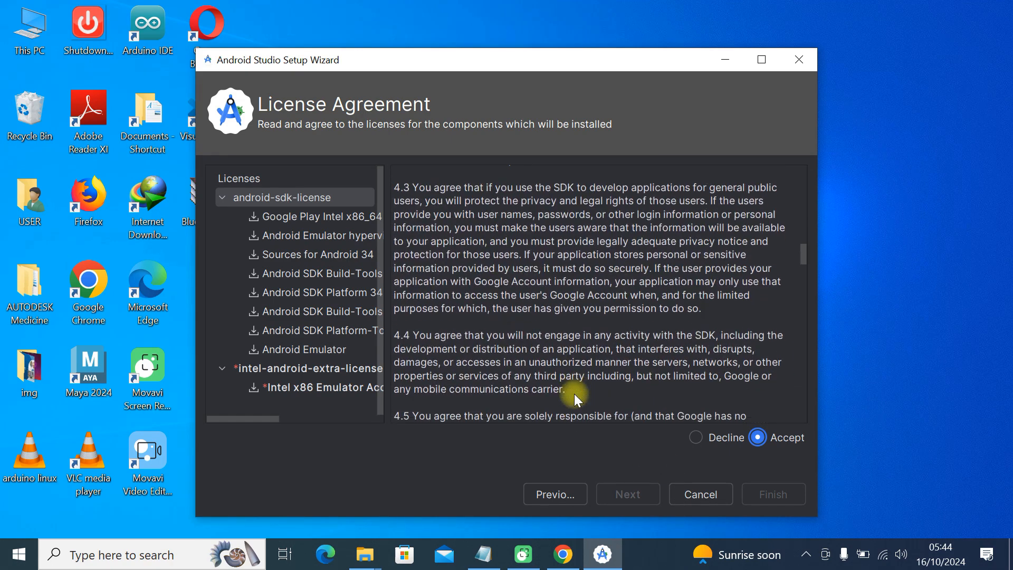
{"action": "scroll", "coordinate": [575, 394], "scroll_direction": "down", "scroll_amount": 20}
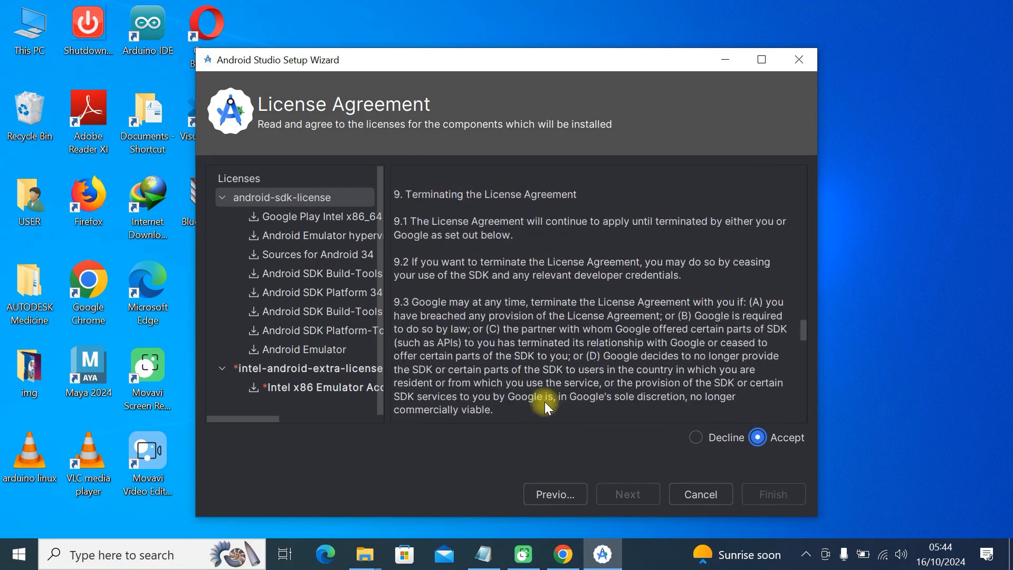
{"action": "scroll", "coordinate": [545, 407], "scroll_direction": "down", "scroll_amount": 20}
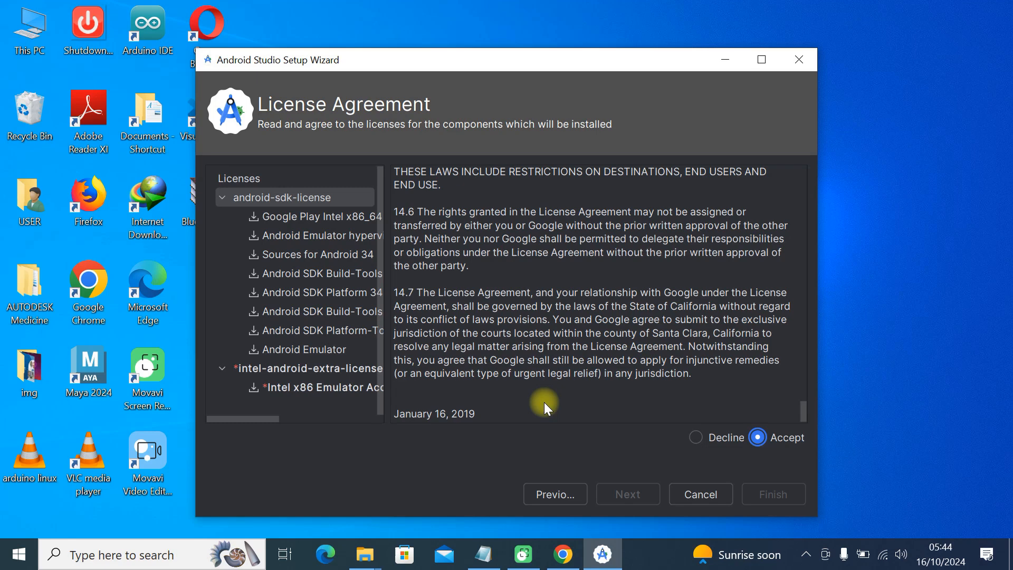
Step: Accept the intel-android-extra-license and finish the wizard to start downloading the components
{"action": "left_click", "coordinate": [336, 374]}
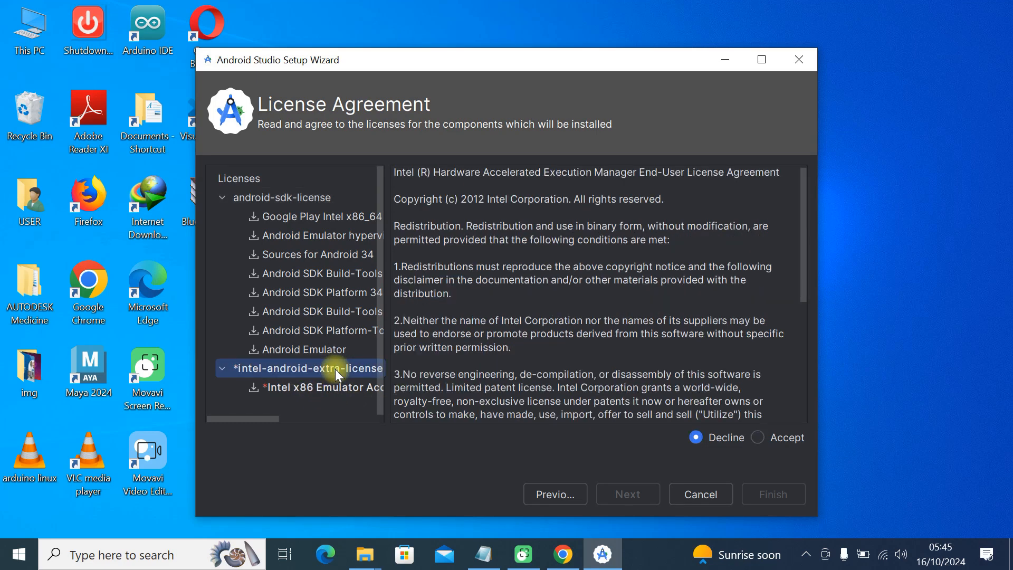
{"action": "left_click", "coordinate": [762, 436]}
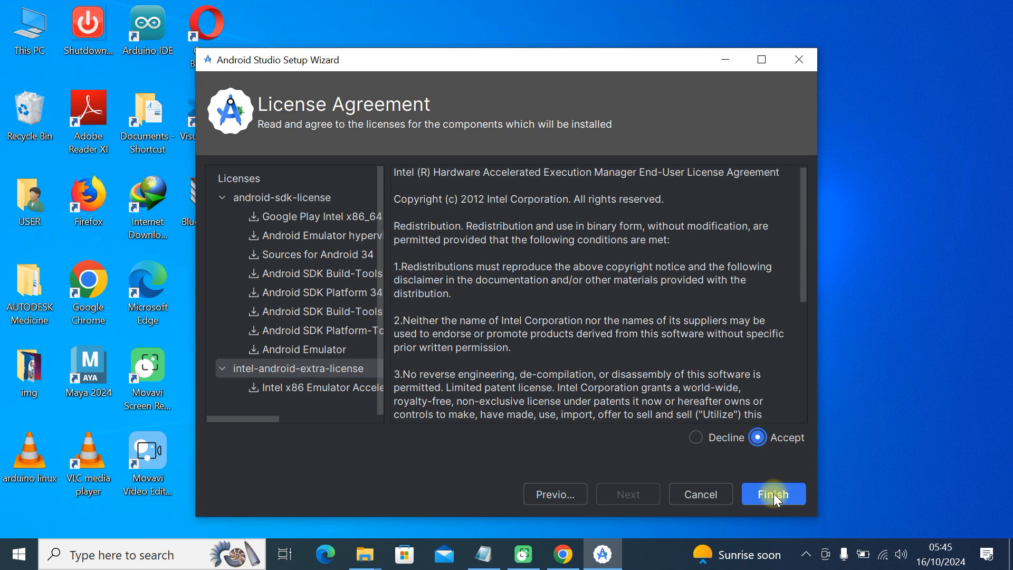
{"action": "left_click", "coordinate": [772, 495]}
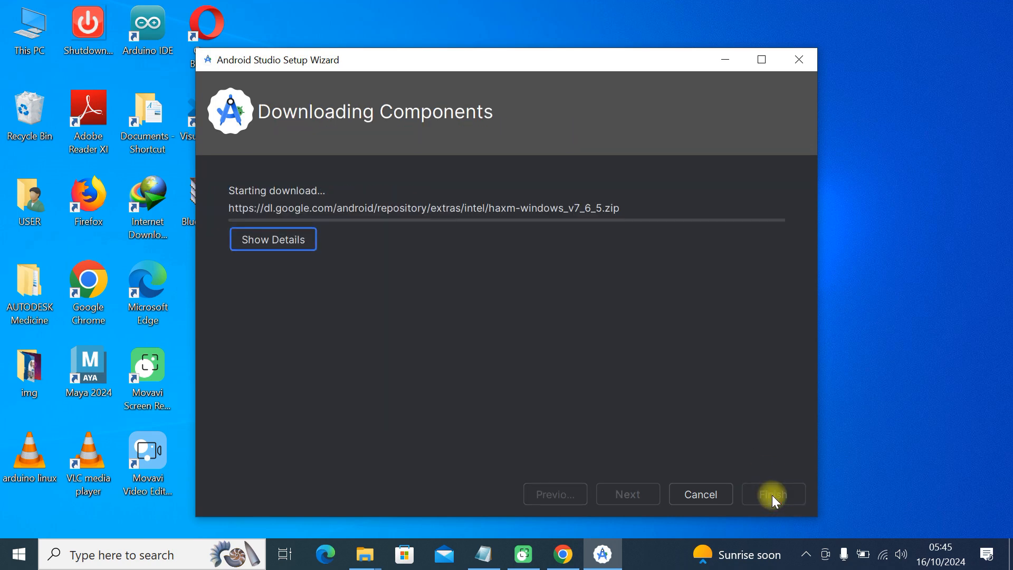